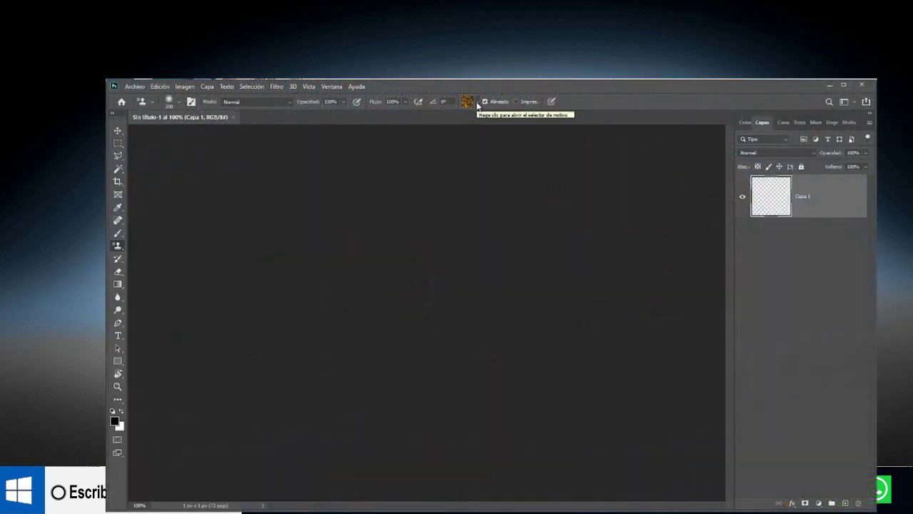
# Open the Pattern Stamp's pattern picker to review the stock patterns
pyautogui.click(476, 102)
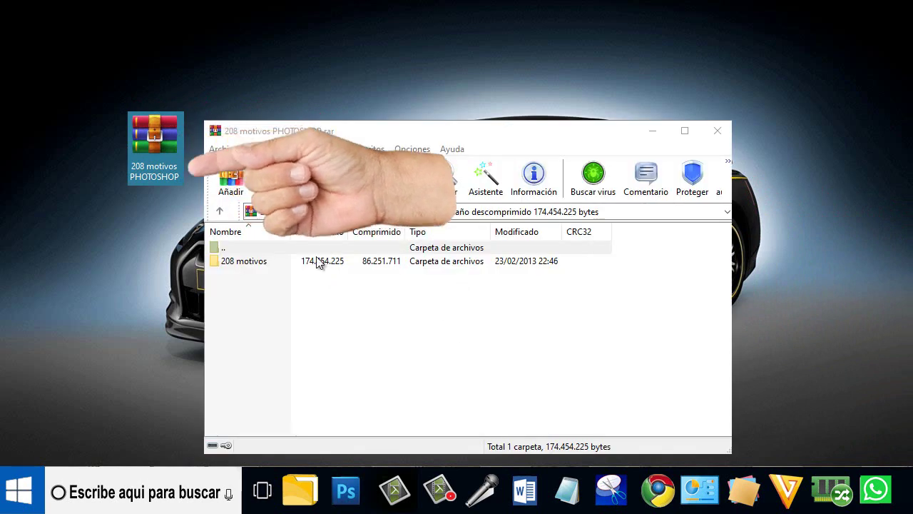
# Extract the '208 motivos' folder from WinRAR onto the desktop and open it
pyautogui.click(247, 263)
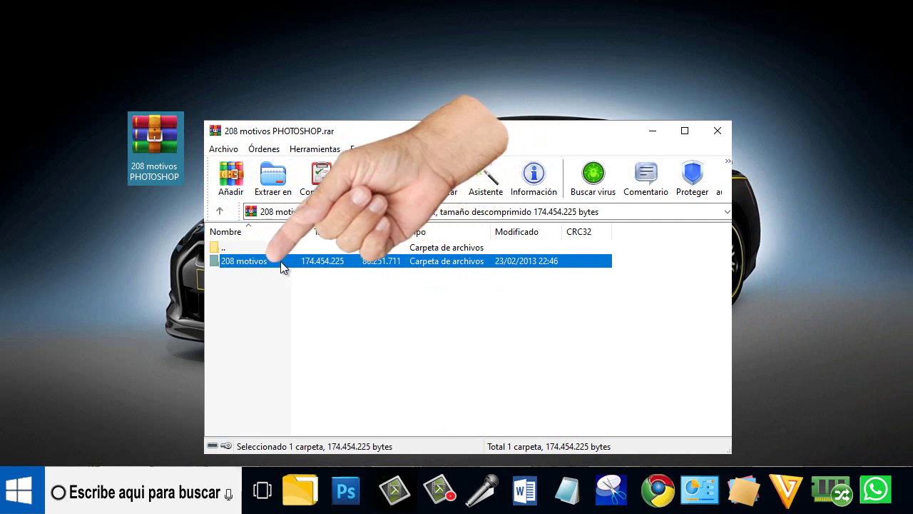
pyautogui.moveTo(280, 261); pyautogui.dragTo(154, 246)
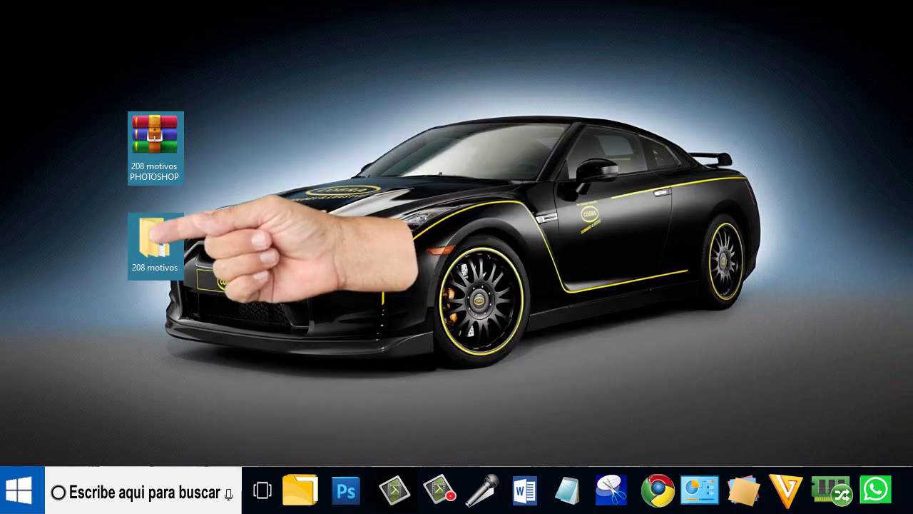
pyautogui.doubleClick(154, 242)
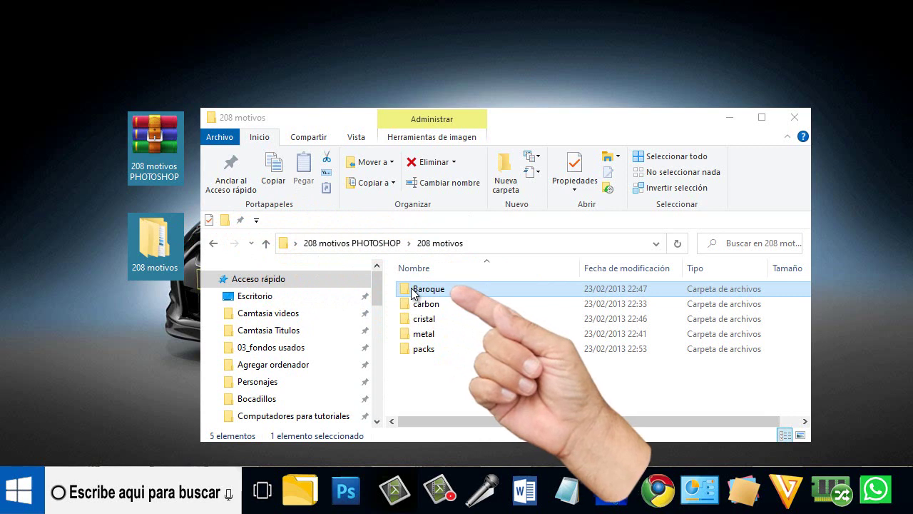
# Browse the pattern files in the Baroque and carbon subfolders
pyautogui.doubleClick(414, 293)
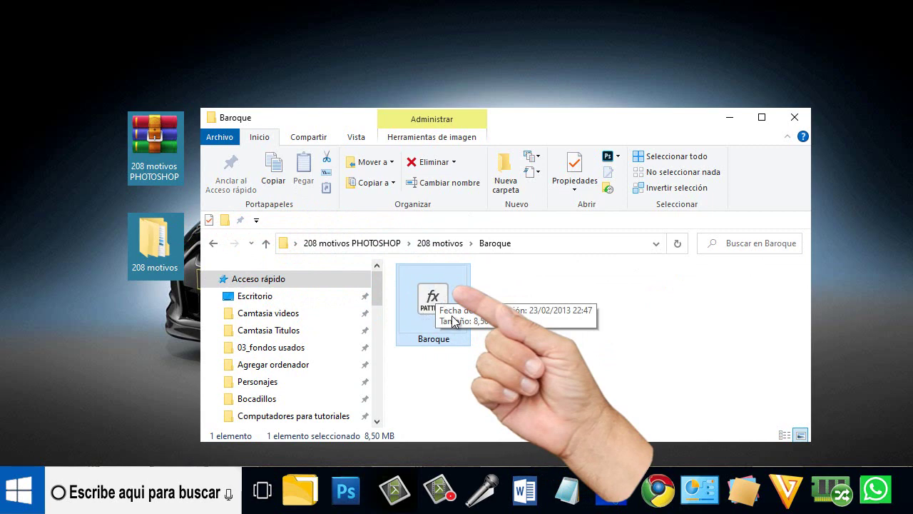
pyautogui.click(266, 245)
pyautogui.doubleClick(416, 306)
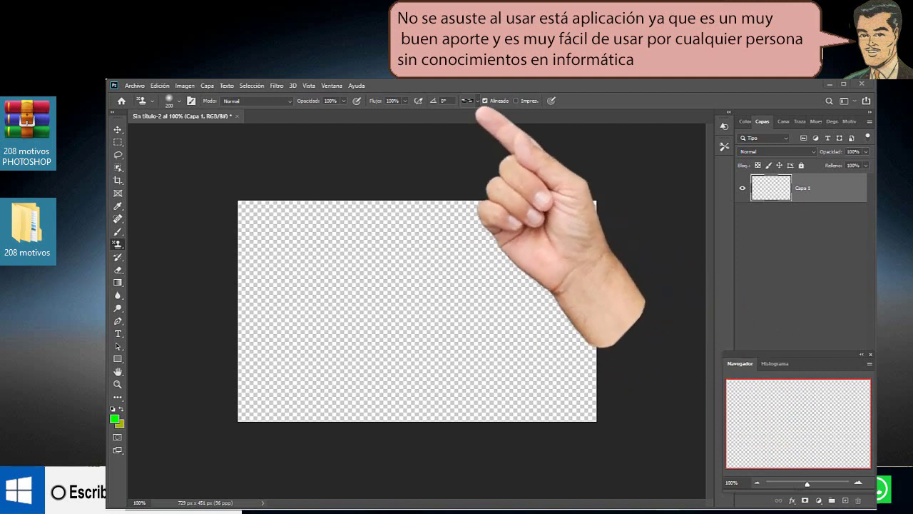
# Choose Importar motivos… from the pattern picker's gear menu to open the Cargar dialog
pyautogui.click(477, 100)
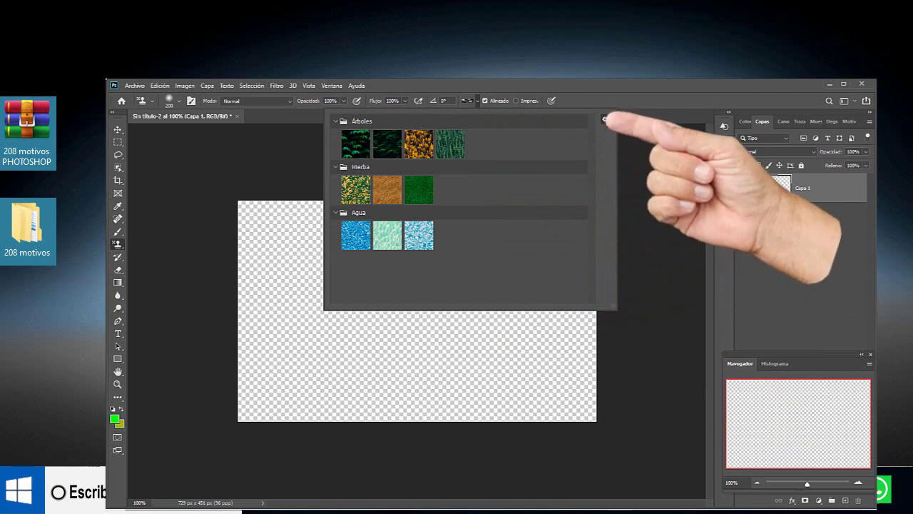
pyautogui.click(605, 120)
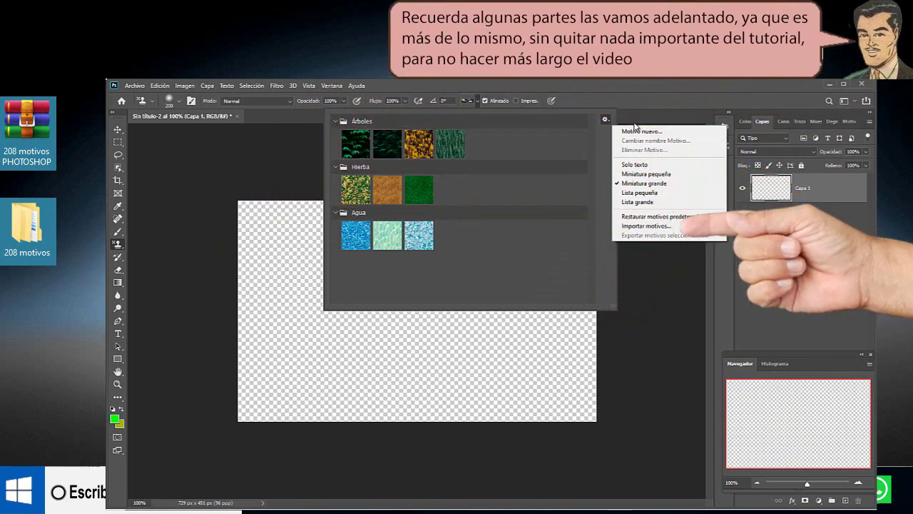
pyautogui.click(645, 225)
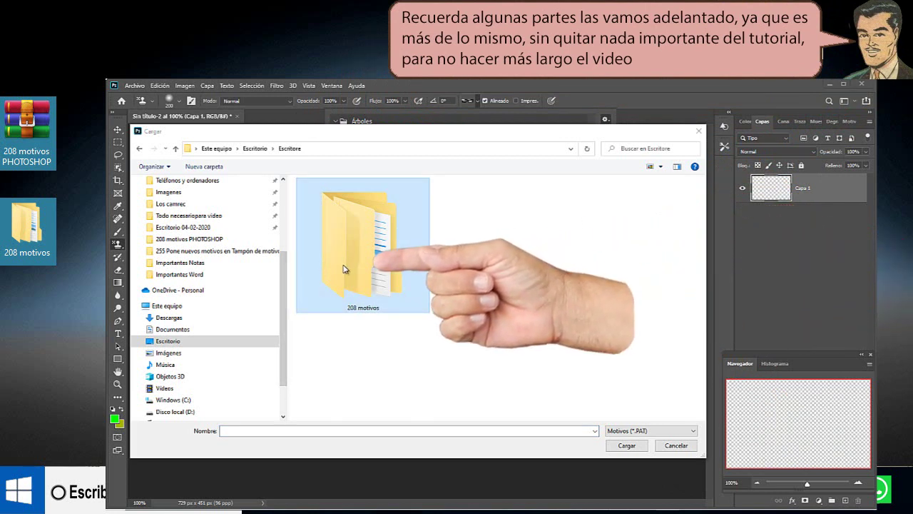
# Load the Crystal-Patterns-DarkDesign-a file from 208 motivos > cristal
pyautogui.doubleClick(371, 260)
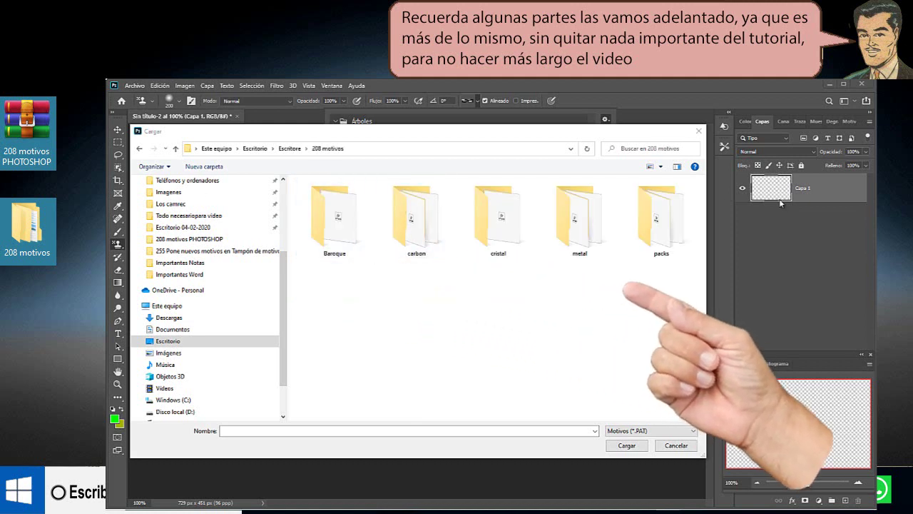
pyautogui.doubleClick(497, 220)
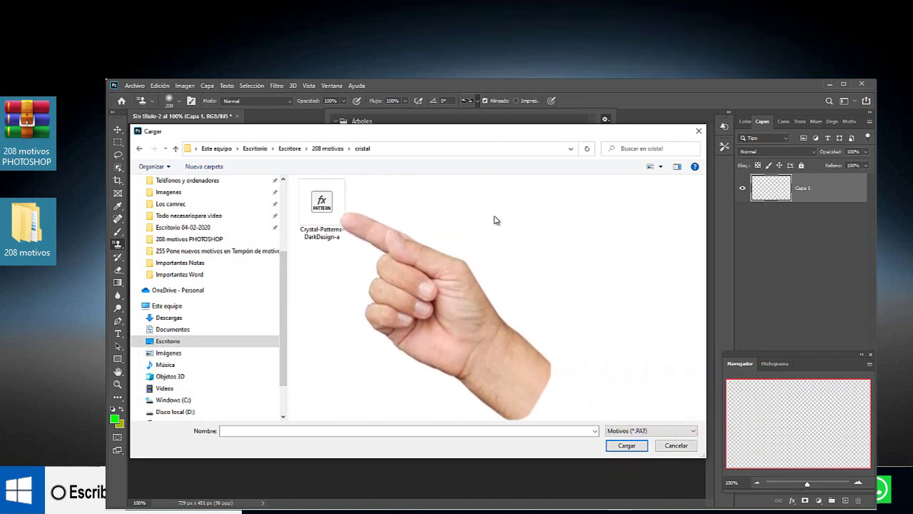
pyautogui.click(322, 207)
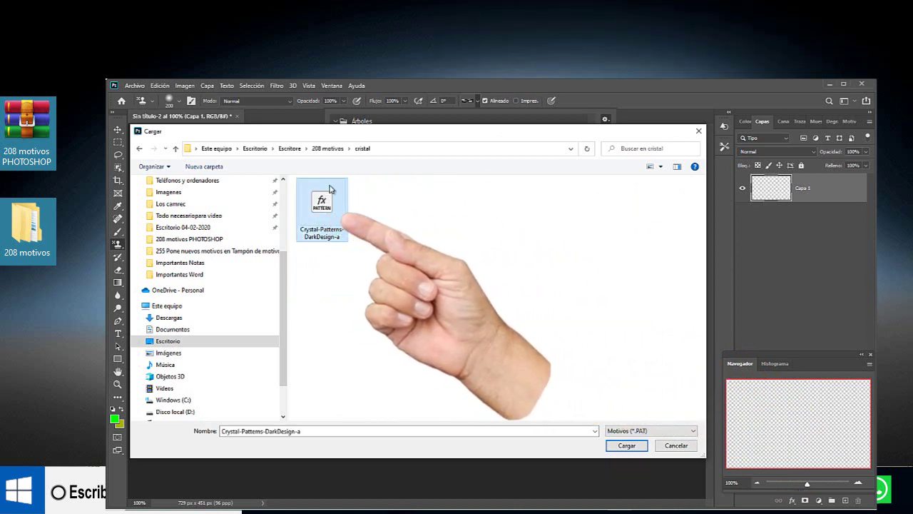
pyautogui.click(625, 445)
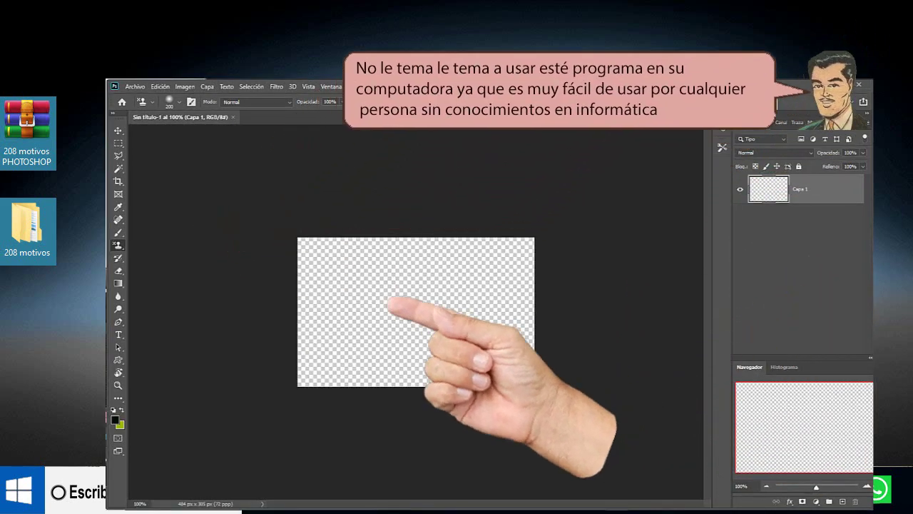
# Expand the Crystal-Patterns-DarkDesign-a group in the picker and select its purple crystal pattern
pyautogui.click(476, 105)
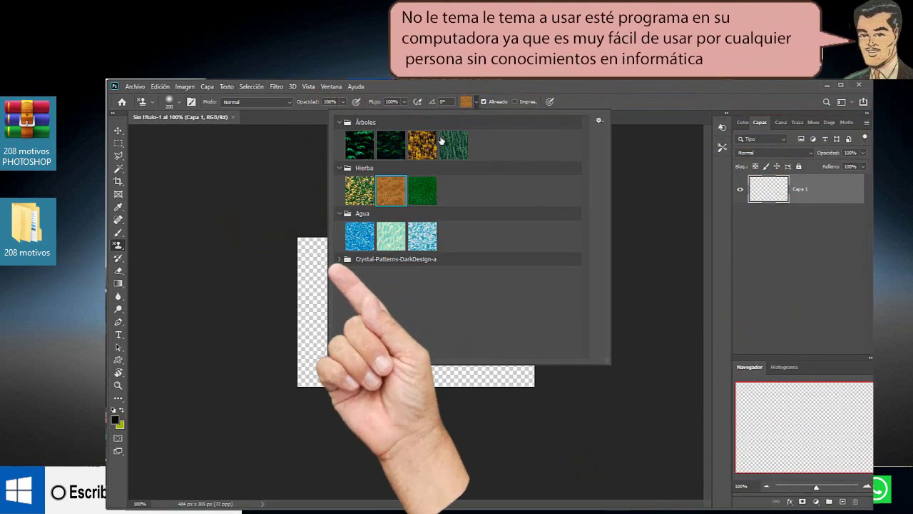
pyautogui.click(339, 260)
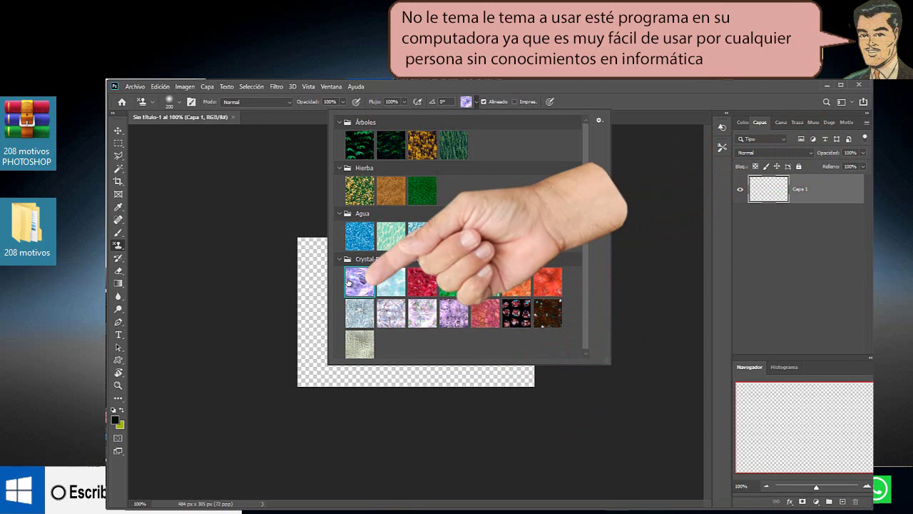
# Stamp the purple crystal pattern across the canvas layer with the picker closed
pyautogui.moveTo(296, 255); pyautogui.dragTo(311, 260)
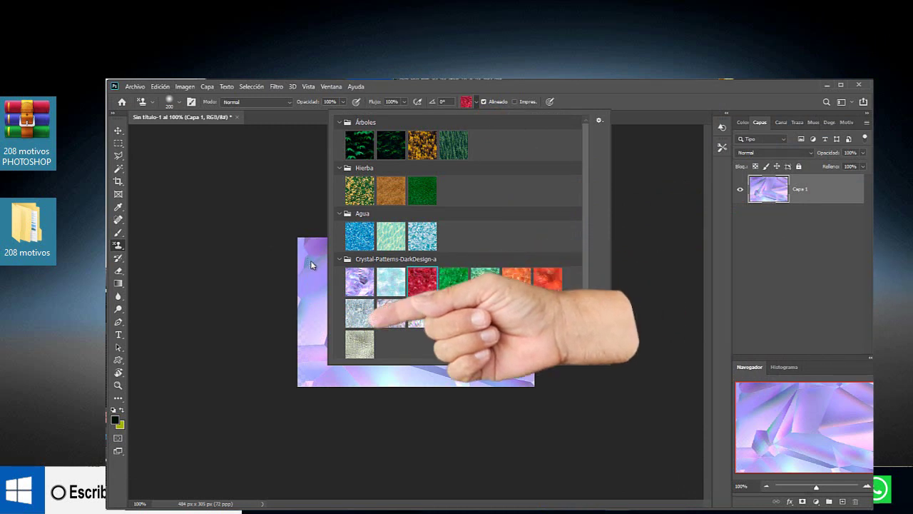
pyautogui.click(311, 264)
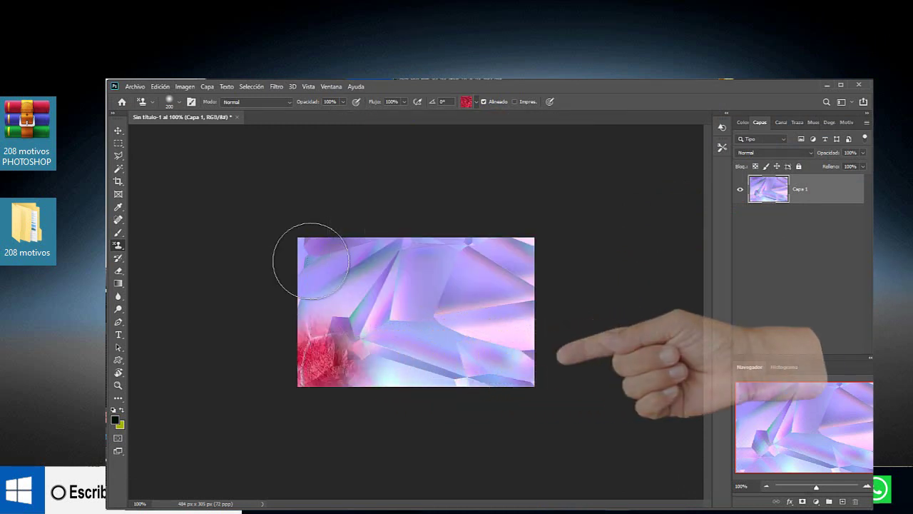